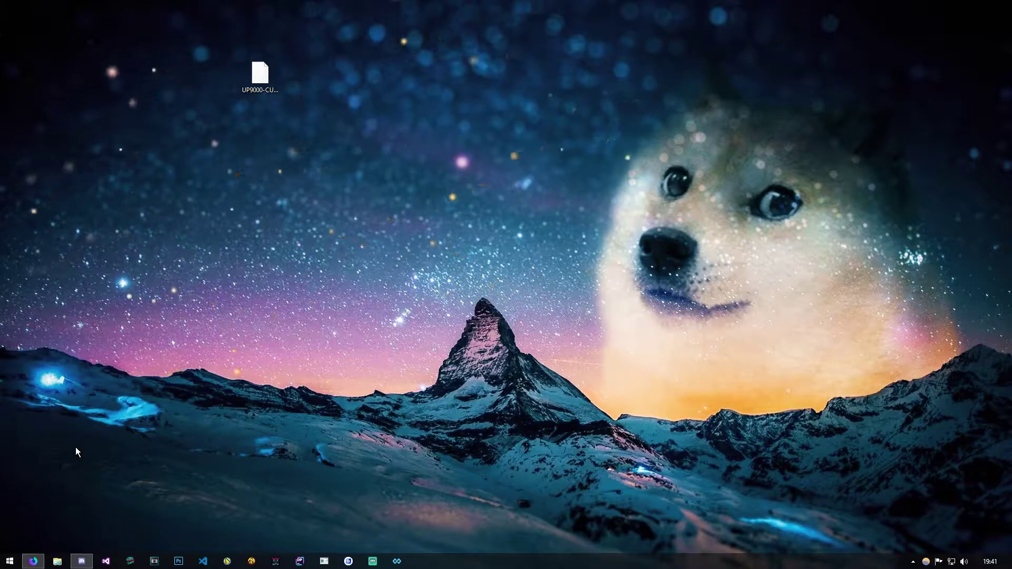
Step: Select the UP9000-CU… PKG file on the desktop, then switch back to Firefox
{"action": "left_click_drag", "start_coordinate": [204, 47], "coordinate": [338, 145]}
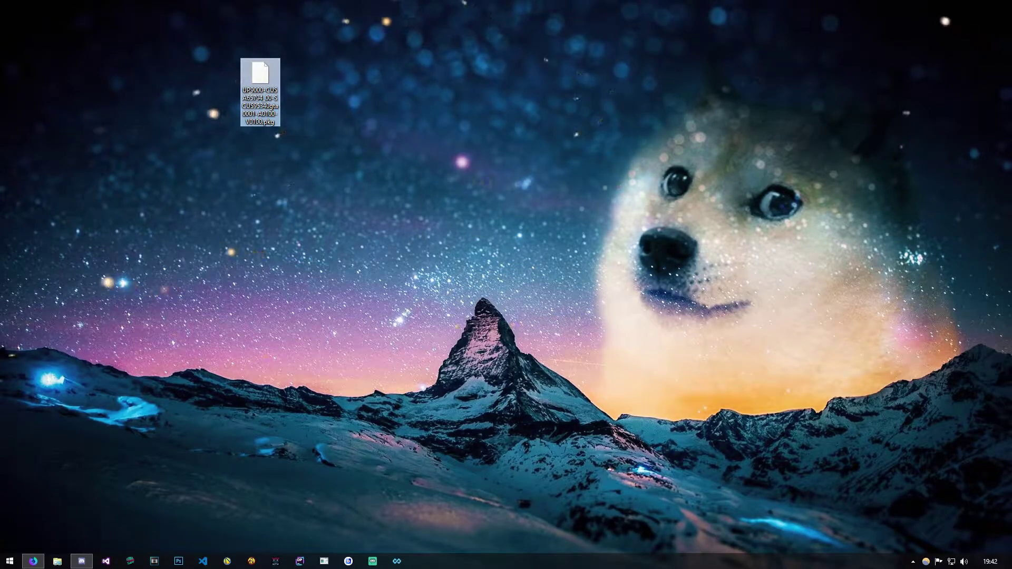
{"action": "key", "text": "alt+Tab"}
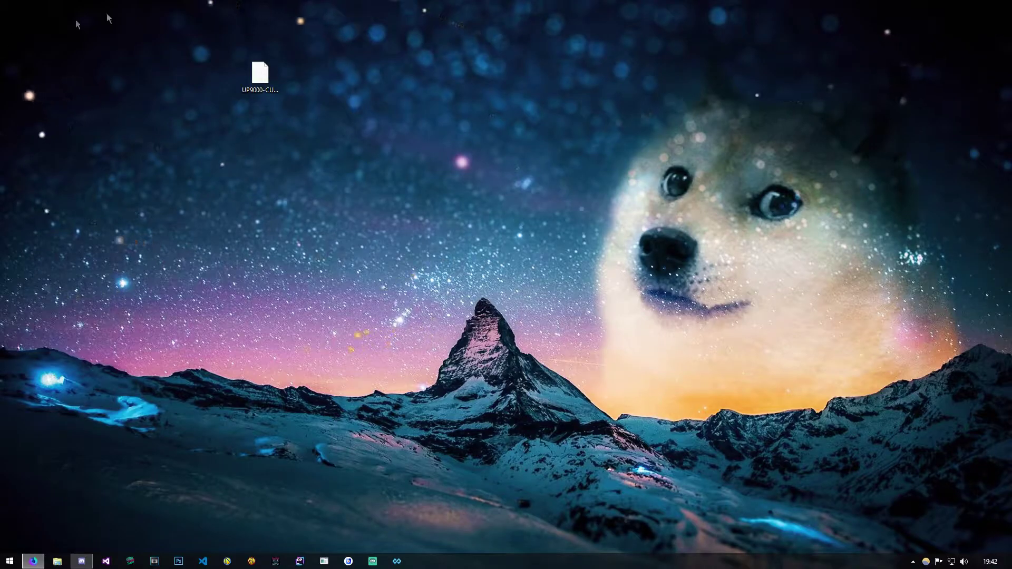
{"action": "left_click_drag", "start_coordinate": [236, 43], "coordinate": [294, 113]}
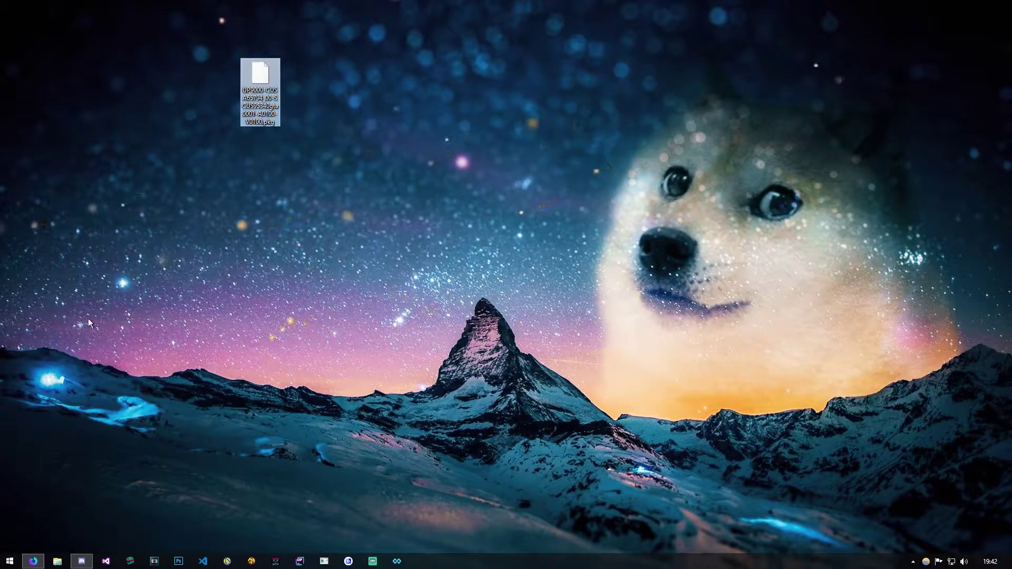
{"action": "key", "text": "alt+Tab"}
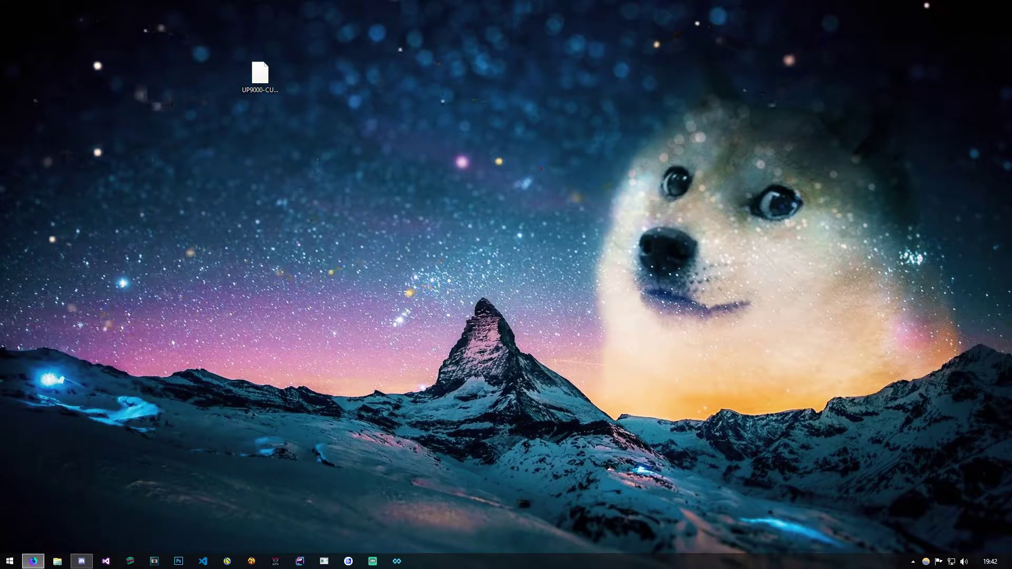
Step: Go to PlayStation 4 - Resources and enter the PS2 - Fake PKG Games sub-forum
{"action": "scroll", "coordinate": [468, 112], "scroll_direction": "up", "scroll_amount": 12}
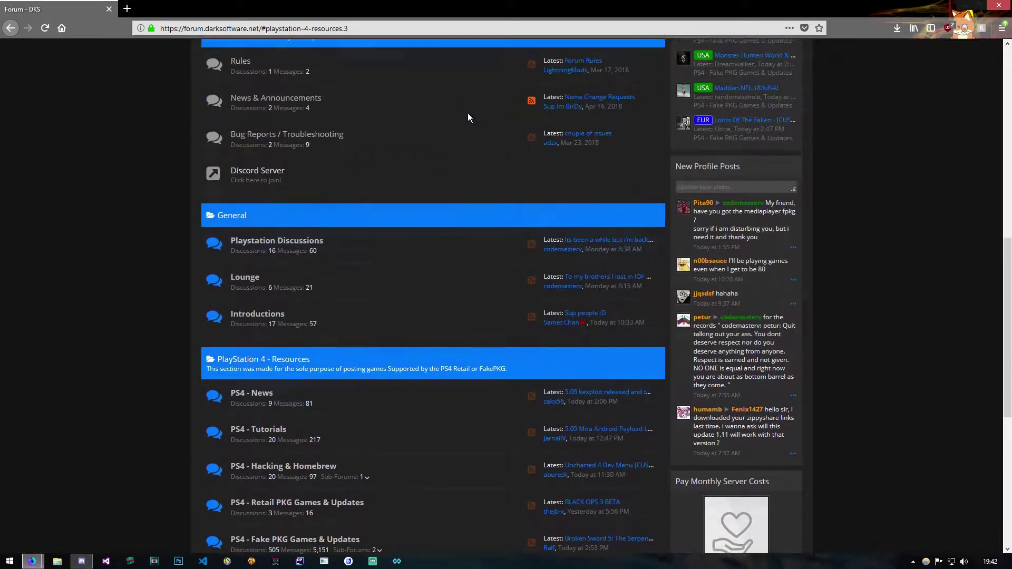
{"action": "scroll", "coordinate": [300, 188], "scroll_direction": "up", "scroll_amount": 4}
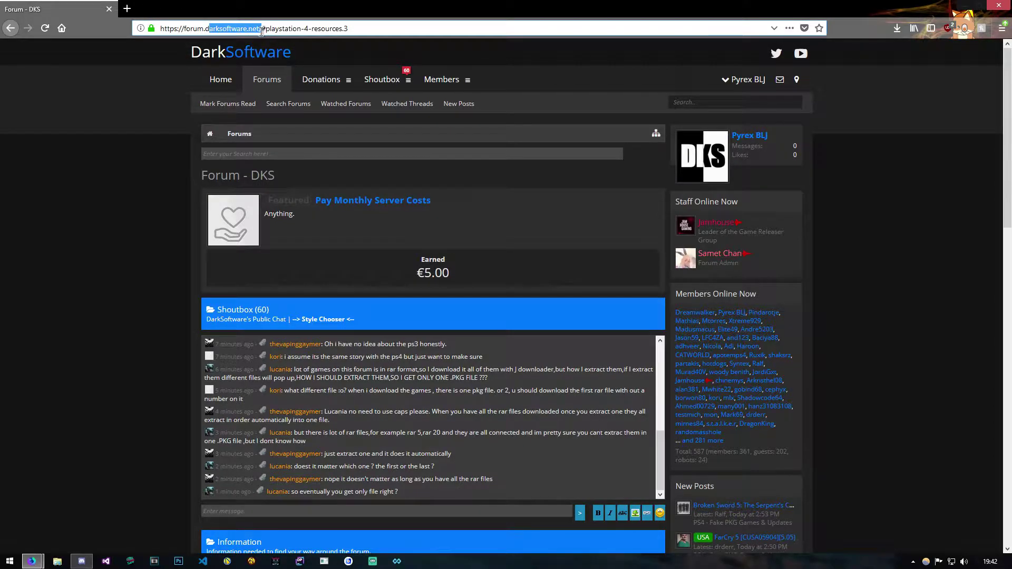
{"action": "left_click", "coordinate": [125, 136]}
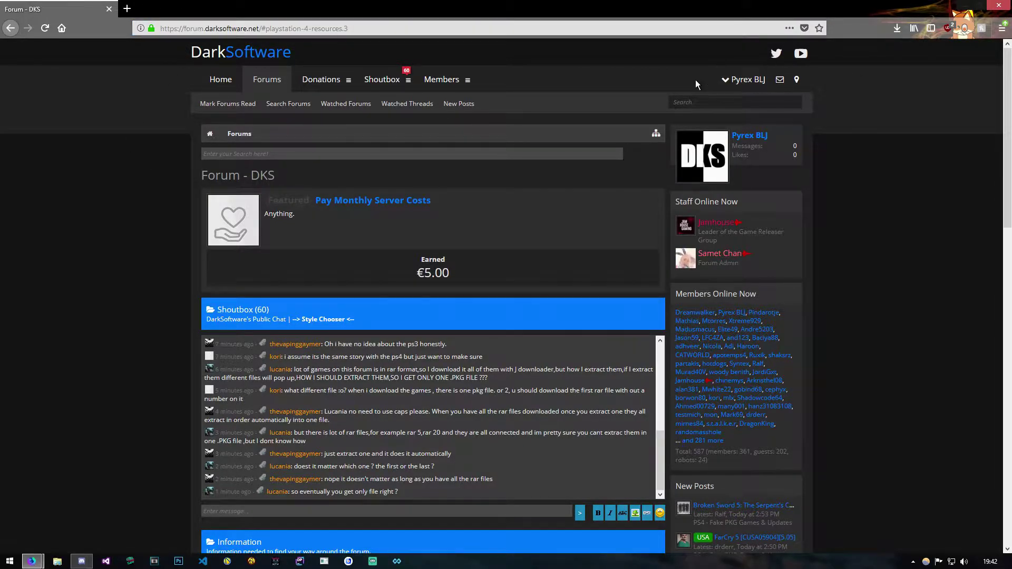
{"action": "scroll", "coordinate": [191, 365], "scroll_direction": "down", "scroll_amount": 15}
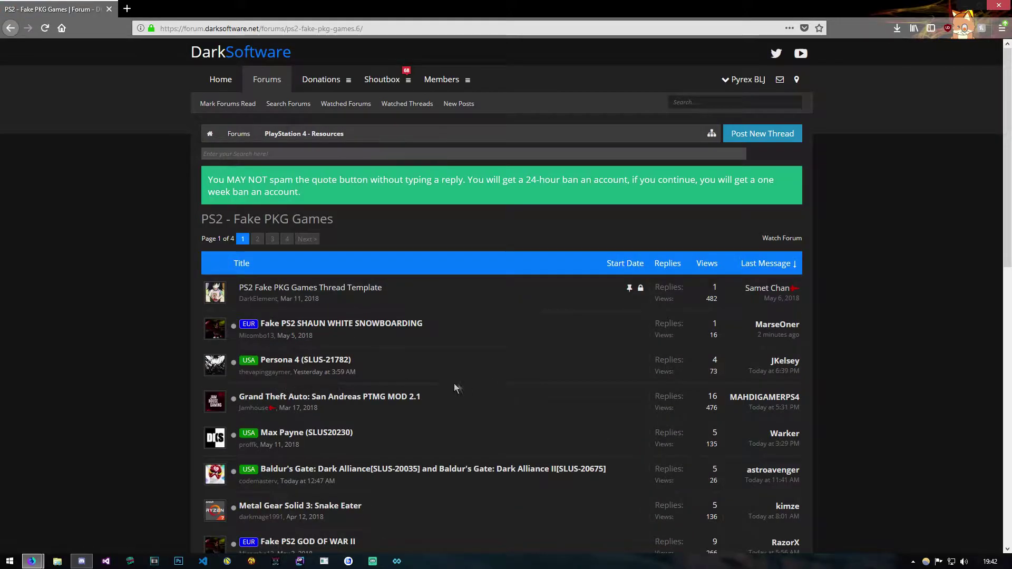
Step: Read through the GTA: San Andreas PTMG MOD 2.1 thread, then minimize Firefox
{"action": "left_click", "coordinate": [416, 399]}
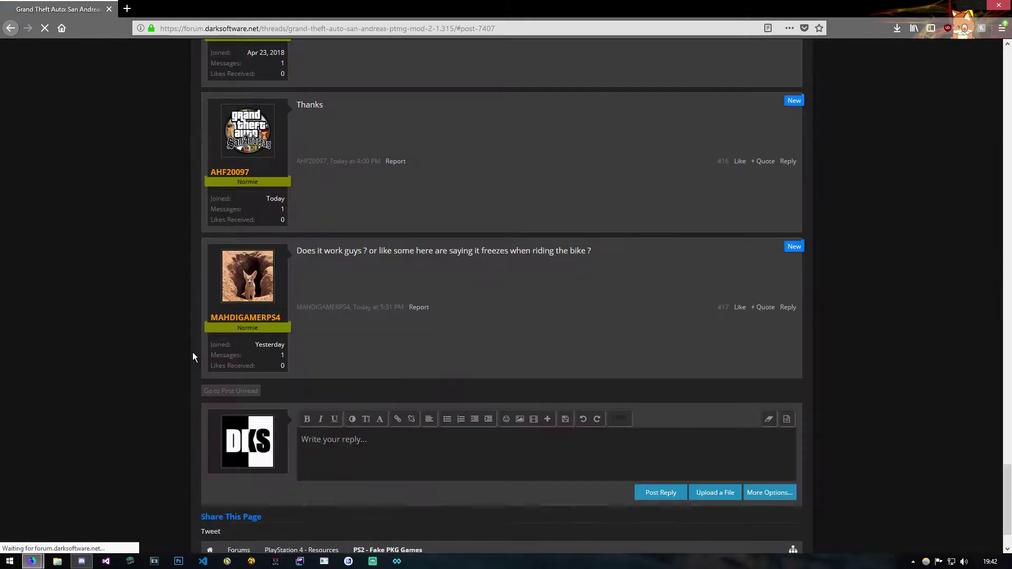
{"action": "scroll", "coordinate": [192, 353], "scroll_direction": "up", "scroll_amount": 10}
{"action": "scroll", "coordinate": [193, 309], "scroll_direction": "up", "scroll_amount": 15}
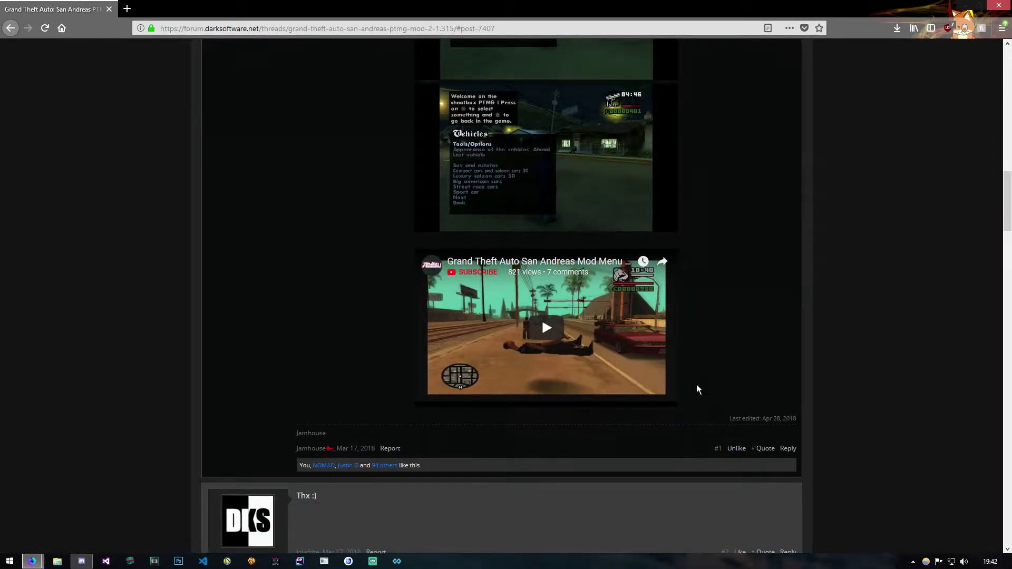
{"action": "scroll", "coordinate": [691, 348], "scroll_direction": "up", "scroll_amount": 9}
{"action": "scroll", "coordinate": [685, 328], "scroll_direction": "up", "scroll_amount": 7}
{"action": "scroll", "coordinate": [556, 460], "scroll_direction": "down", "scroll_amount": 4}
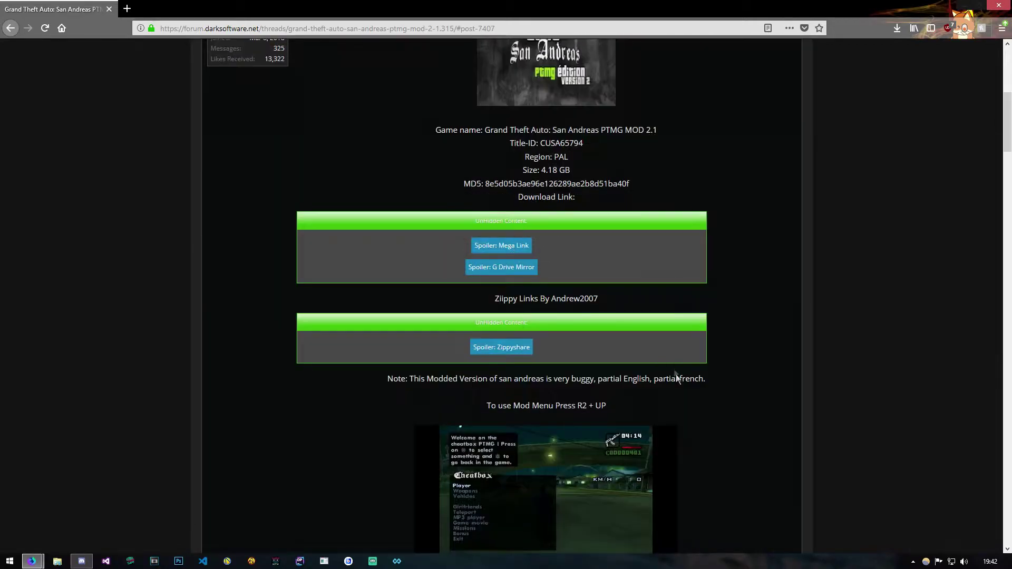
{"action": "scroll", "coordinate": [691, 390], "scroll_direction": "down", "scroll_amount": 8}
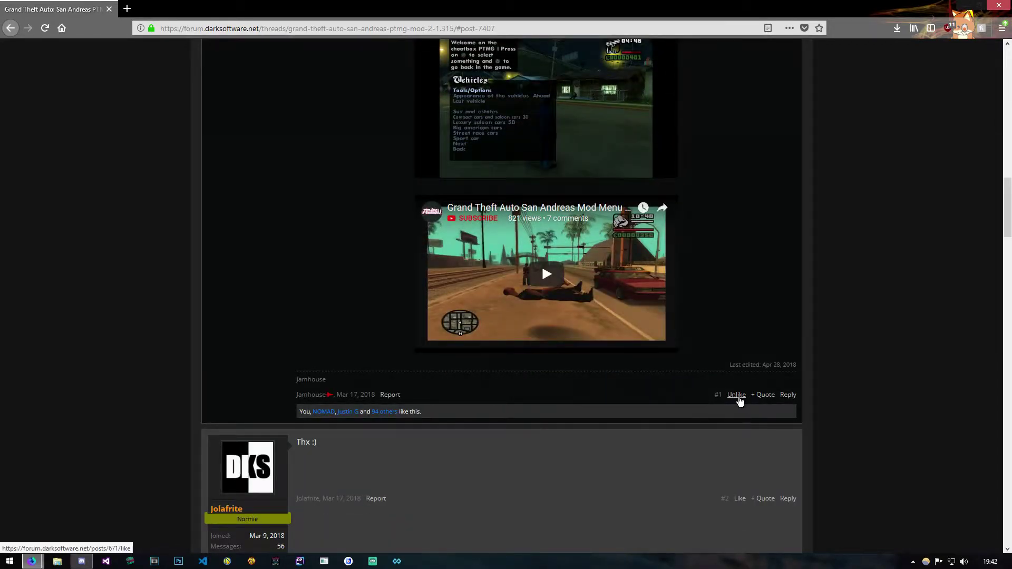
{"action": "scroll", "coordinate": [565, 391], "scroll_direction": "up", "scroll_amount": 15}
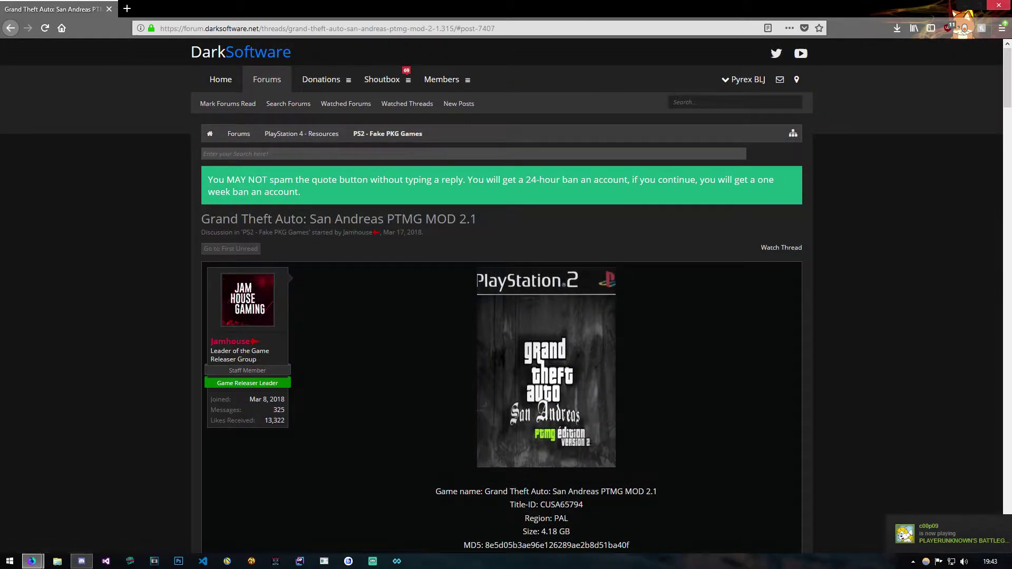
{"action": "left_click", "coordinate": [962, 5]}
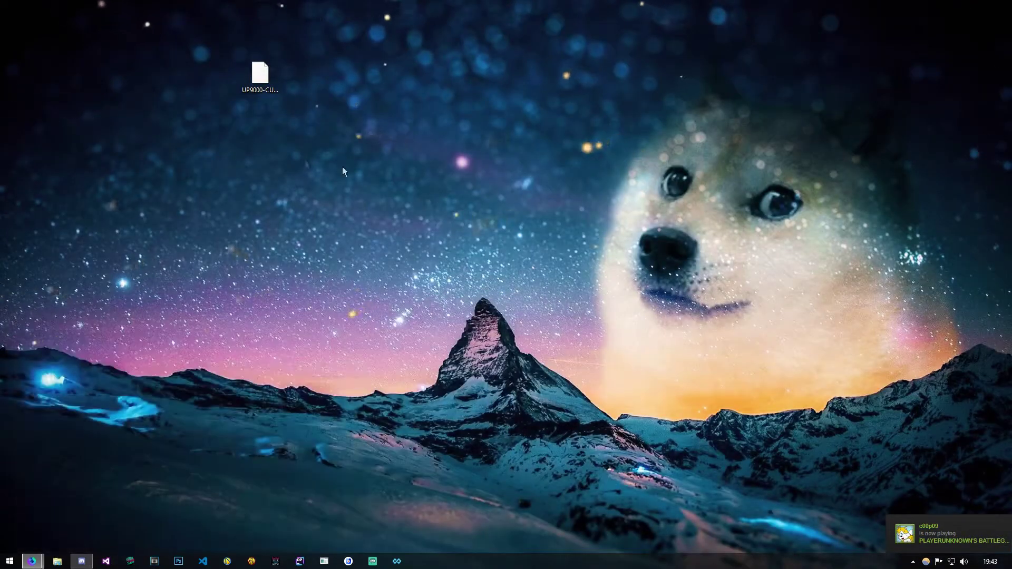
Step: Open PS4 Stuff (E:) in File Explorer and confirm its Format file system is exFAT
{"action": "left_click", "coordinate": [57, 562]}
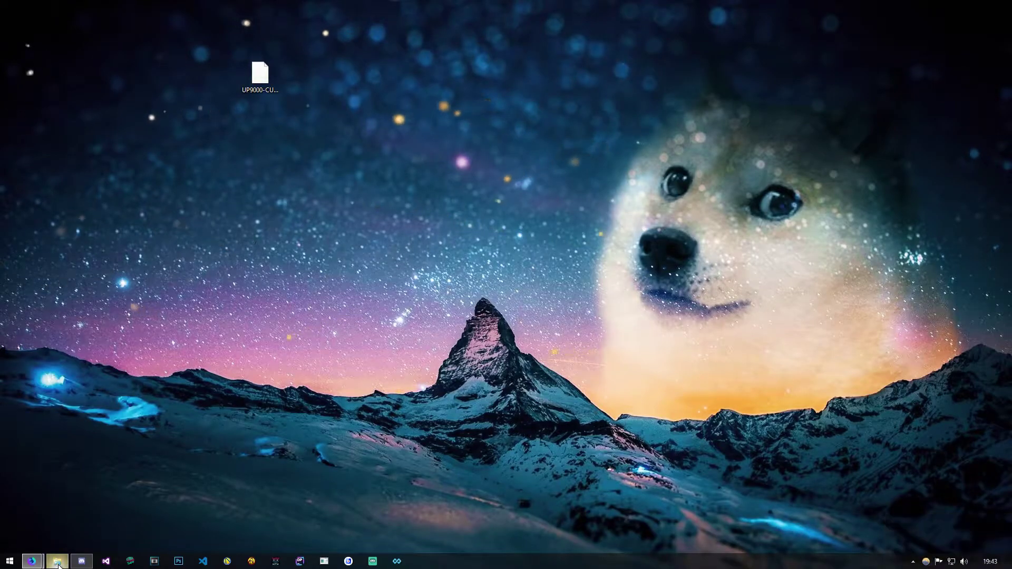
{"action": "left_click", "coordinate": [227, 347]}
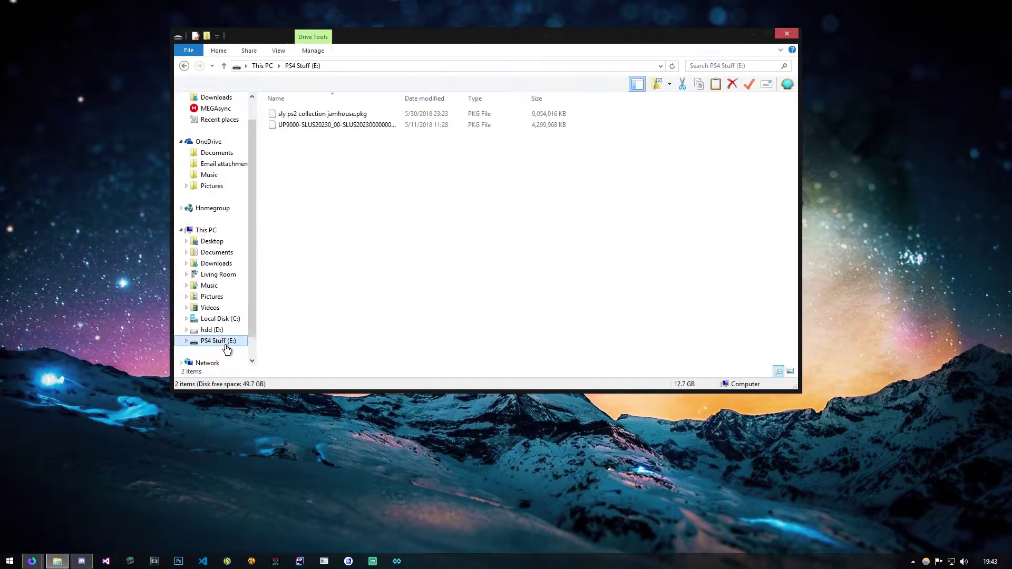
{"action": "right_click", "coordinate": [228, 347]}
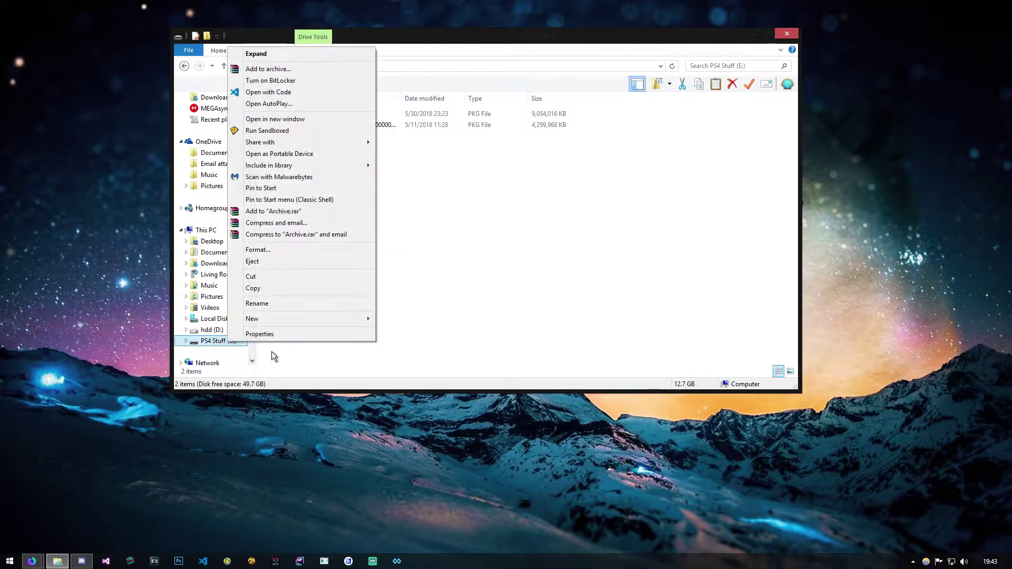
{"action": "left_click", "coordinate": [276, 250]}
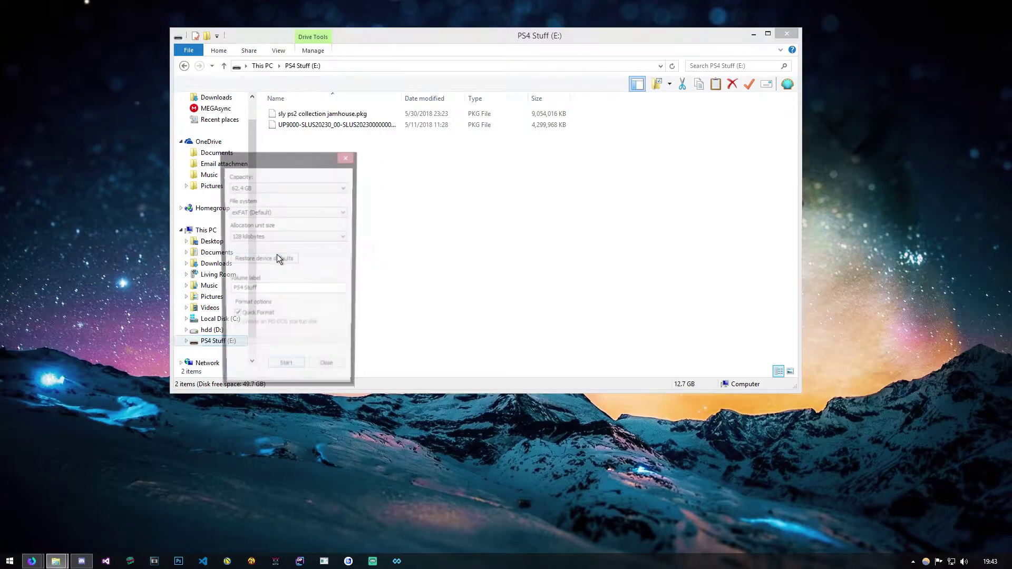
{"action": "left_click", "coordinate": [266, 212]}
{"action": "left_click", "coordinate": [266, 221]}
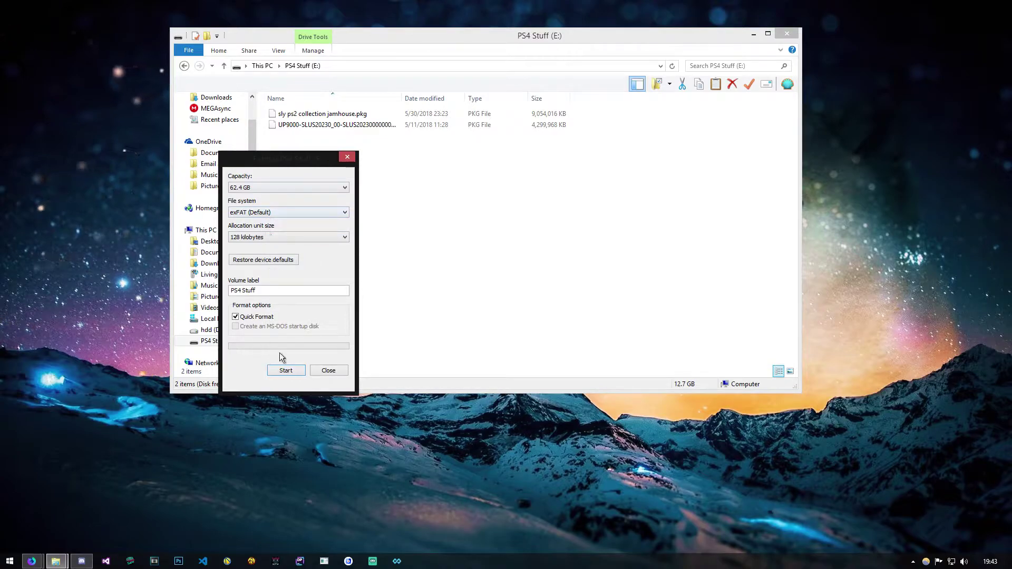
Step: Cancel the erase warning, close Format without formatting, and move the window aside
{"action": "left_click", "coordinate": [283, 369]}
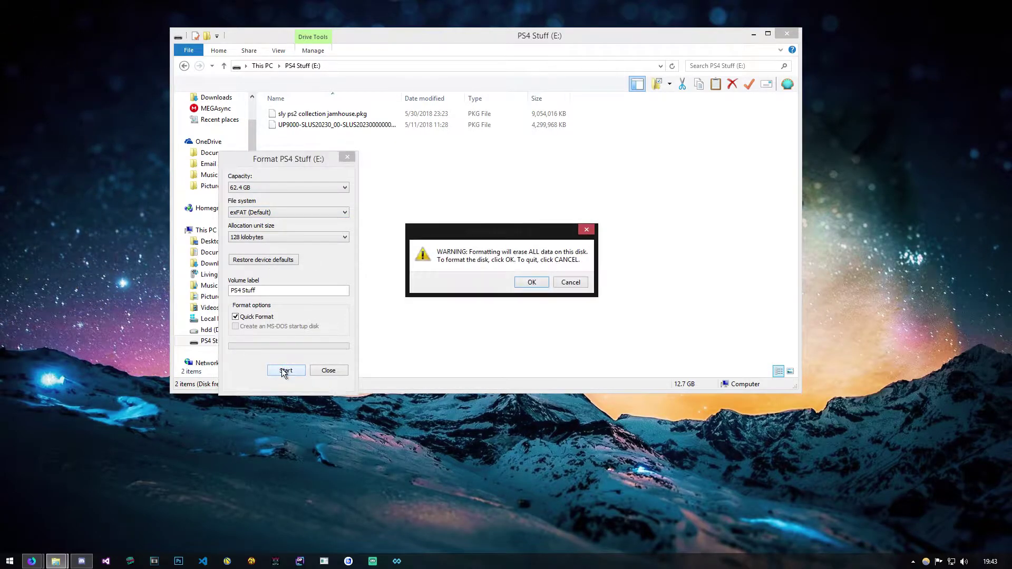
{"action": "left_click", "coordinate": [575, 281]}
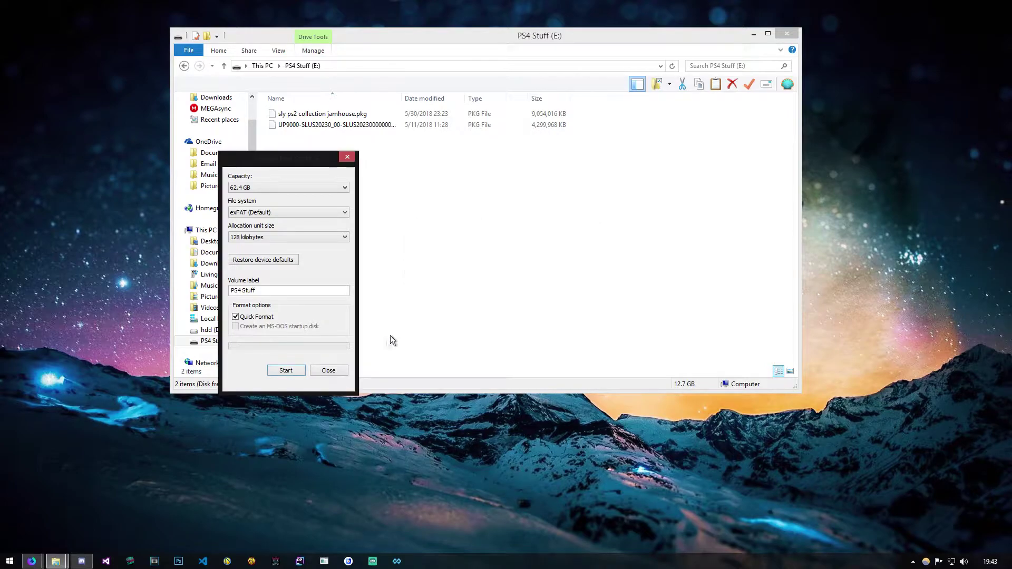
{"action": "left_click", "coordinate": [334, 369]}
{"action": "mouse_move", "coordinate": [376, 41]}
{"action": "left_mouse_down"}
{"action": "mouse_move", "coordinate": [482, 78]}
{"action": "mouse_move", "coordinate": [501, 59]}
{"action": "left_mouse_up"}
Step: Copy the 4.18 GB San Andreas PKG from the desktop to PS4 Stuff (E:), then close Explorer
{"action": "left_click_drag", "start_coordinate": [226, 43], "coordinate": [266, 107]}
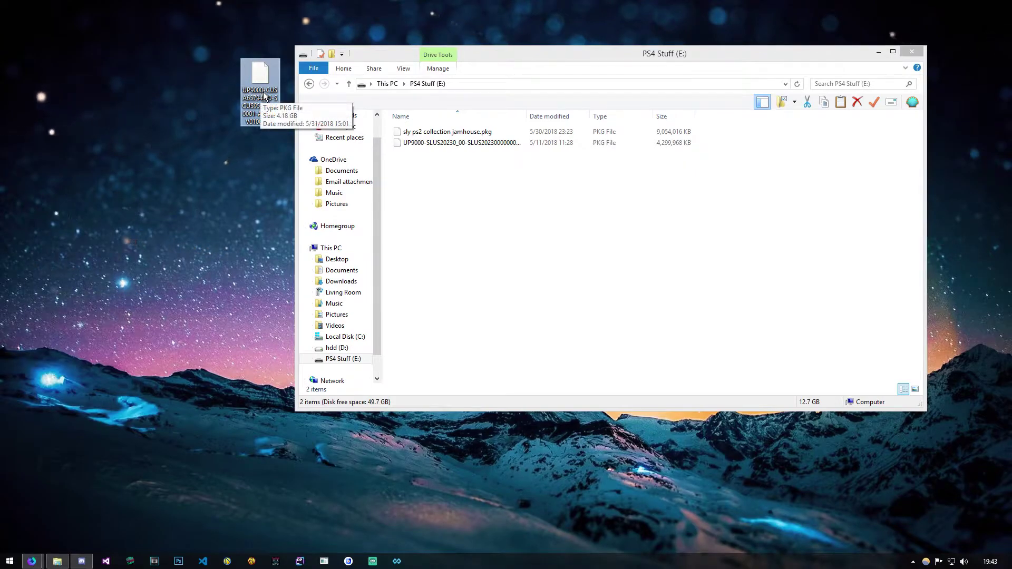
{"action": "left_click_drag", "start_coordinate": [262, 111], "coordinate": [593, 231]}
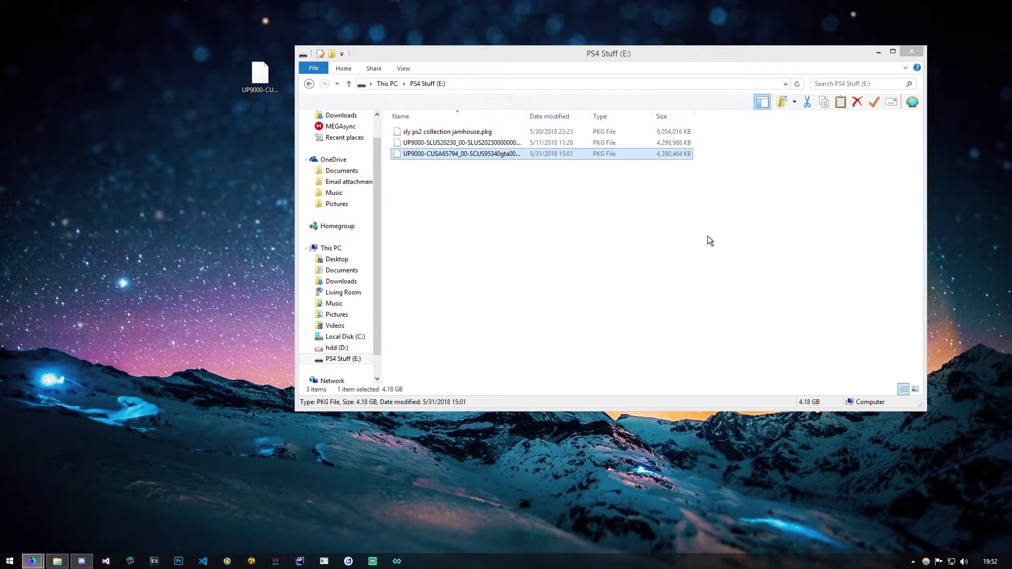
{"action": "left_click", "coordinate": [622, 181]}
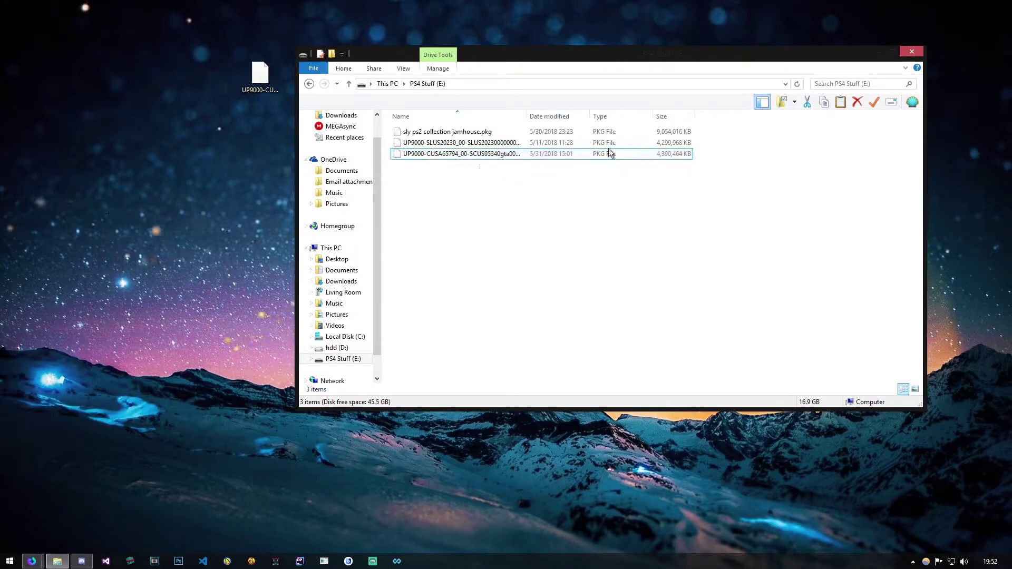
{"action": "left_click", "coordinate": [912, 52]}
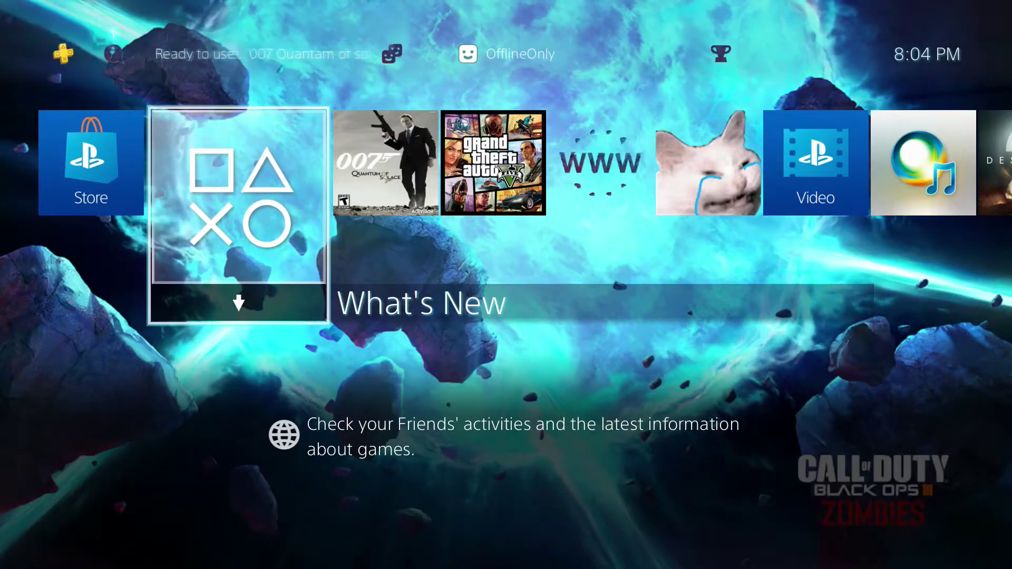
Step: On the PS4 home screen, go up to the function area and open Settings
{"action": "key", "text": "Up"}
{"action": "key", "text": "Right"}
{"action": "key", "text": "Right"}
{"action": "key", "text": "Right"}
{"action": "key", "text": "Right"}
{"action": "key", "text": "Right"}
{"action": "key", "text": "Right"}
{"action": "key", "text": "Right"}
{"action": "key", "text": "Right"}
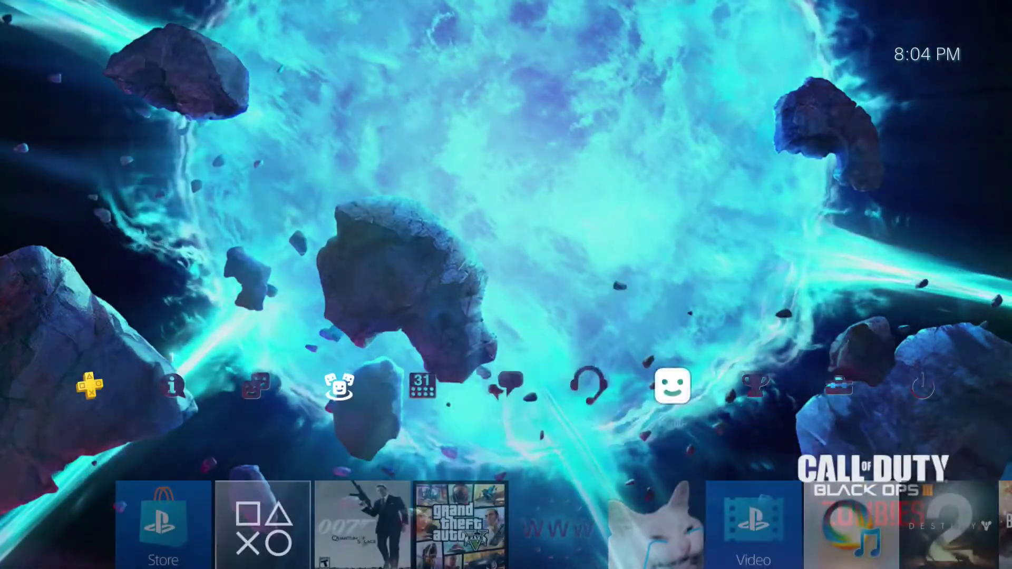
{"action": "key", "text": "Return"}
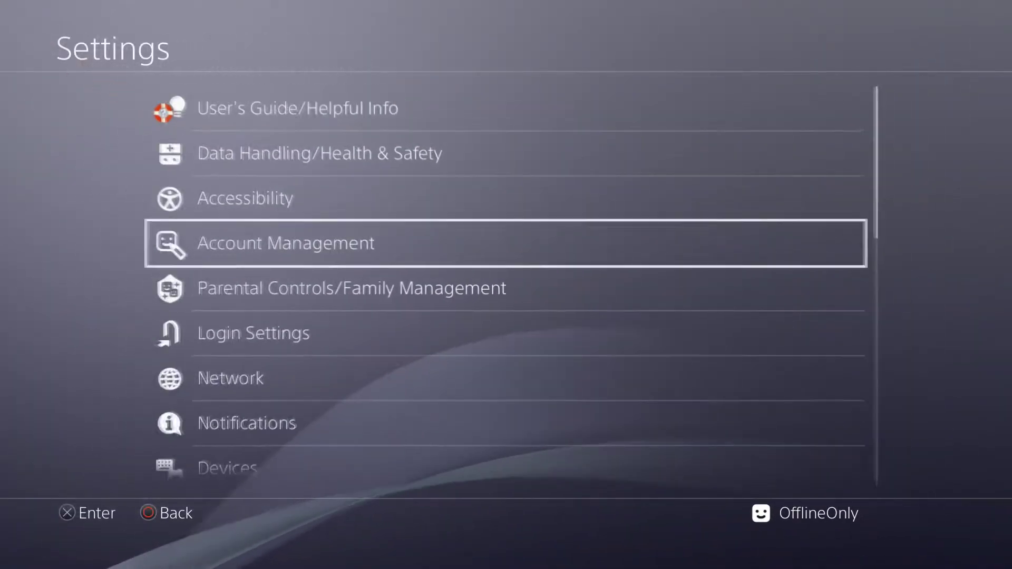
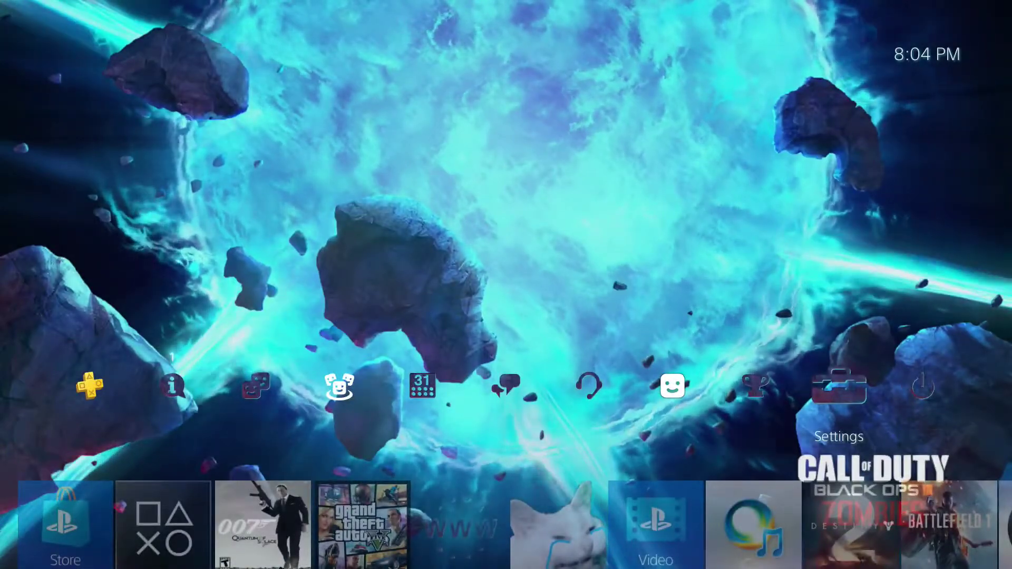
Step: Open Settings, then Debug Settings > Game > Package Installer
{"action": "key", "text": "Return"}
{"action": "key", "text": "Down"}
{"action": "key", "text": "Down"}
{"action": "key", "text": "Down"}
{"action": "key", "text": "Down"}
{"action": "key", "text": "Down"}
{"action": "key", "text": "Down"}
{"action": "key", "text": "Down"}
{"action": "key", "text": "Down"}
{"action": "key", "text": "Down"}
{"action": "key", "text": "Down"}
{"action": "key", "text": "Down"}
{"action": "key", "text": "Down"}
{"action": "key", "text": "Down"}
{"action": "key", "text": "Down"}
{"action": "key", "text": "Down"}
{"action": "key", "text": "Down"}
{"action": "key", "text": "Down"}
{"action": "key", "text": "Down"}
{"action": "key", "text": "Down"}
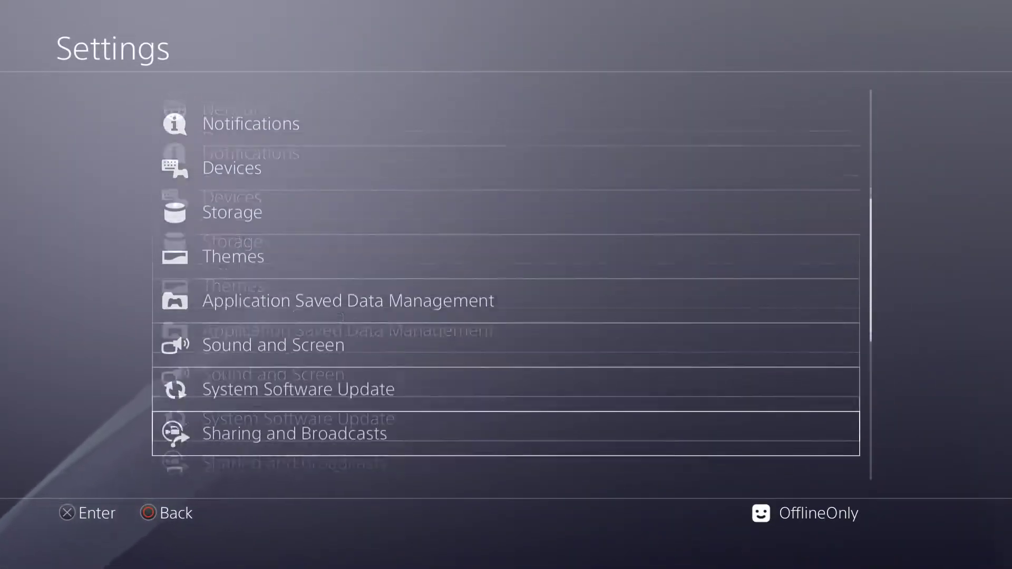
{"action": "key", "text": "Return"}
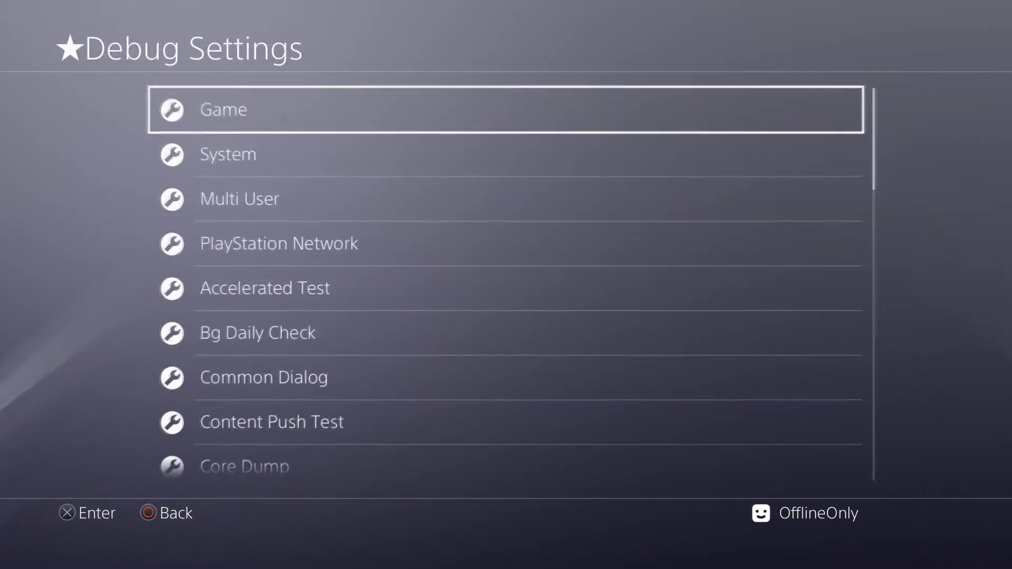
{"action": "key", "text": "Return"}
{"action": "key", "text": "Down"}
{"action": "key", "text": "Return"}
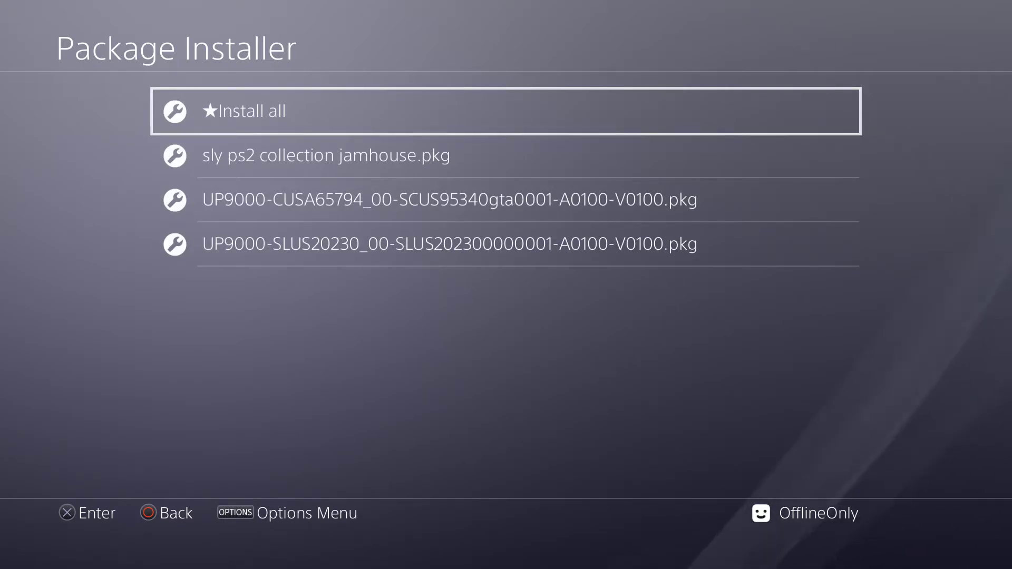
Step: Install the UP9000-CUSA65794 GTA San Andreas .pkg, then back out after it's ready to use
{"action": "key", "text": "Down"}
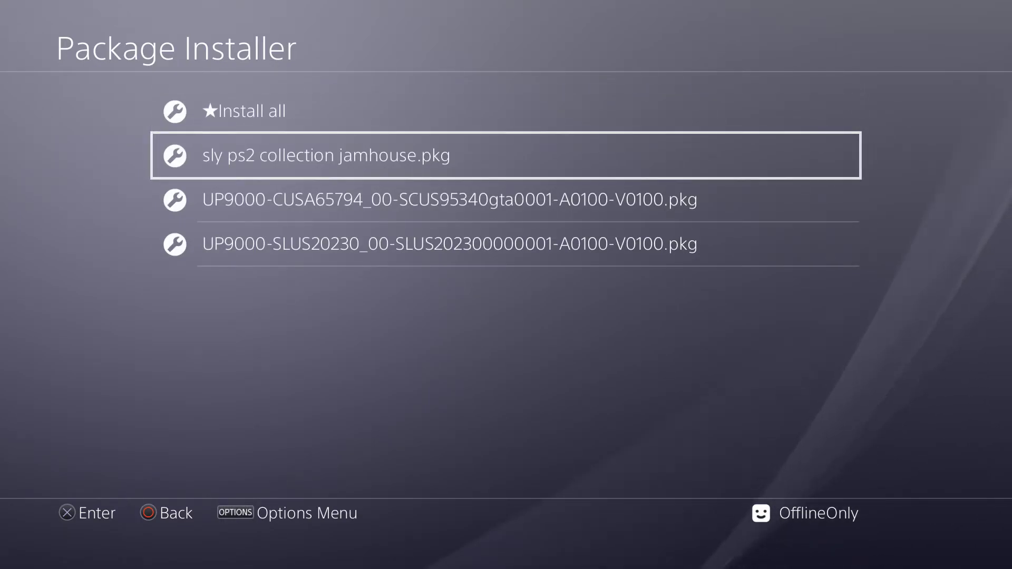
{"action": "key", "text": "Down"}
{"action": "key", "text": "Return"}
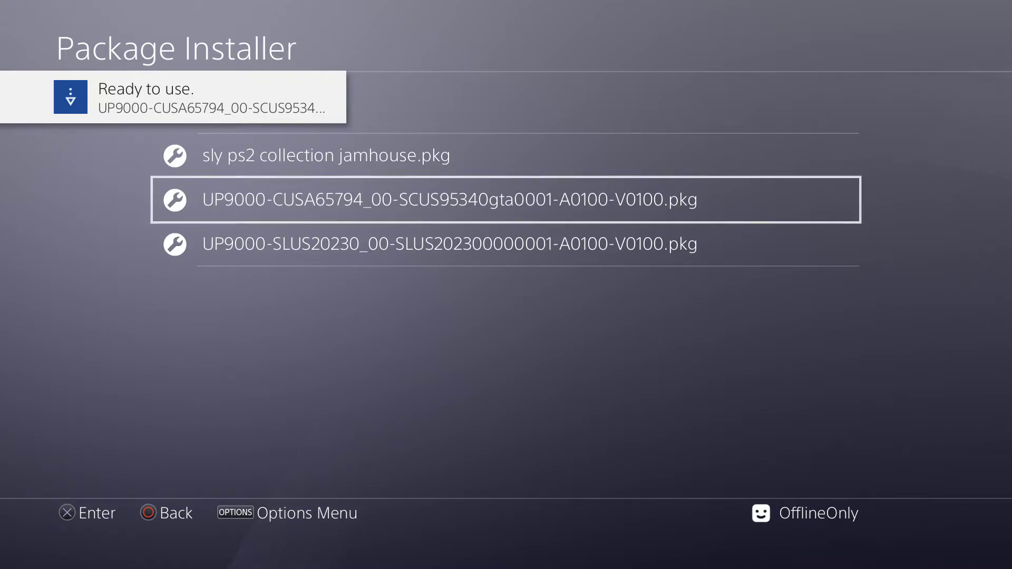
{"action": "key", "text": "Escape"}
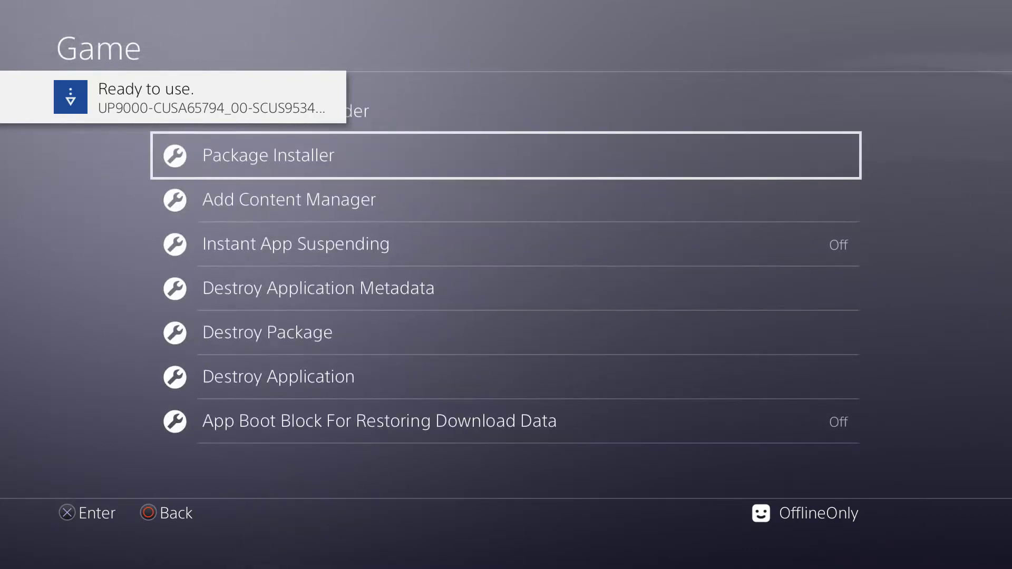
{"action": "key", "text": "Escape"}
{"action": "key", "text": "Escape"}
{"action": "key", "text": "Escape"}
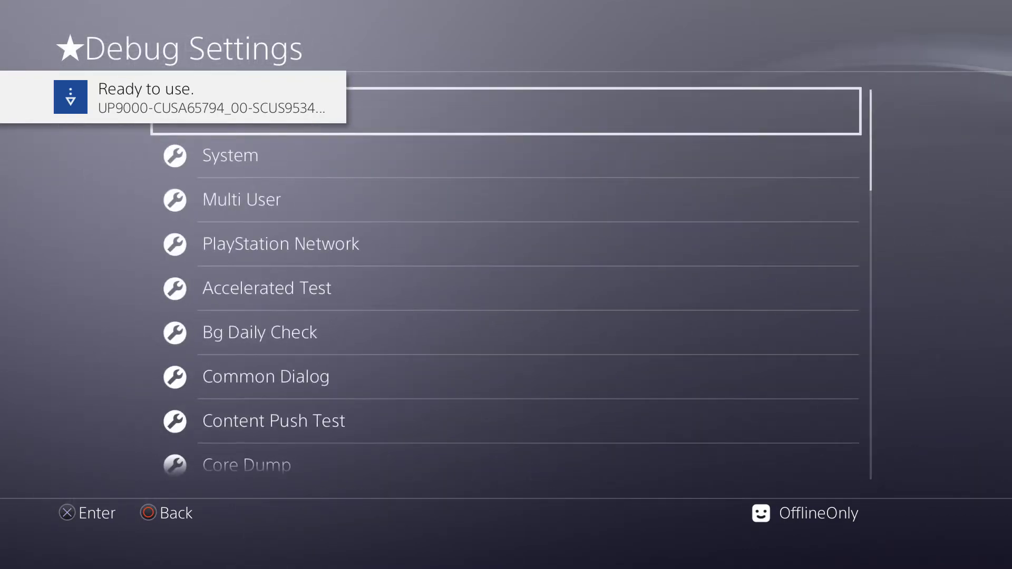
Step: Launch GTA San Andreas PTMG from the home screen's games row
{"action": "key", "text": "Down"}
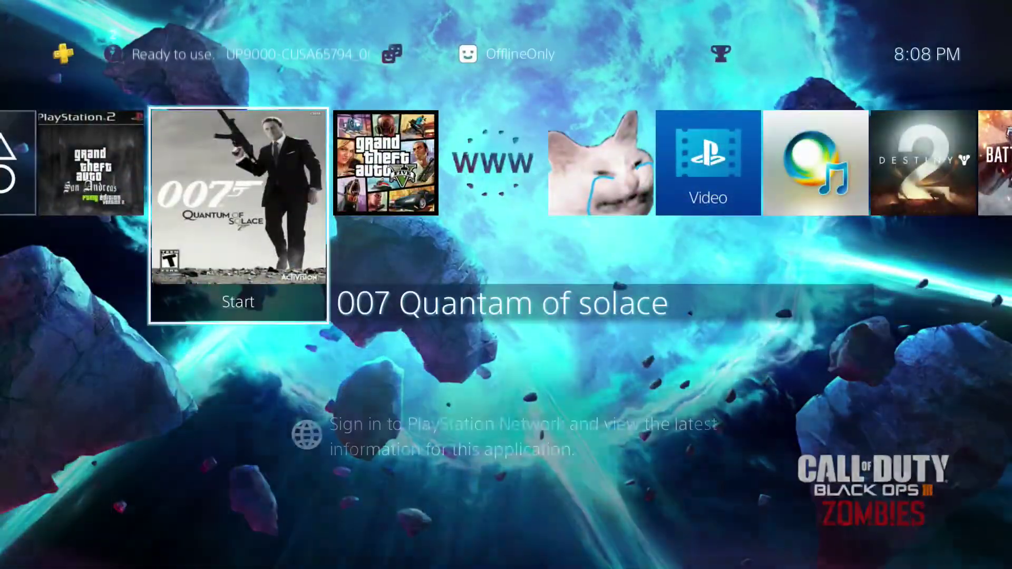
{"action": "key", "text": "Left"}
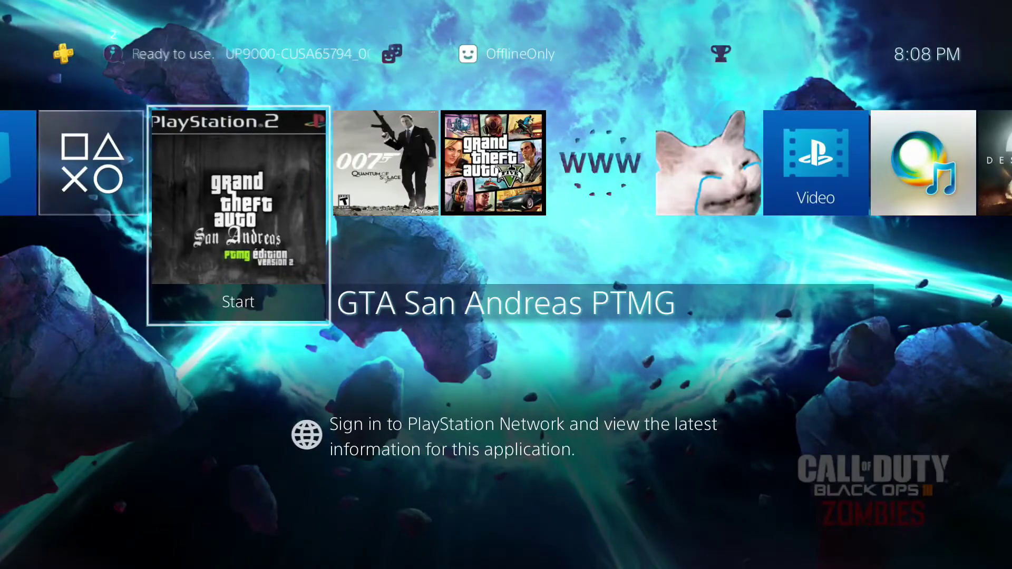
{"action": "key", "text": "Return"}
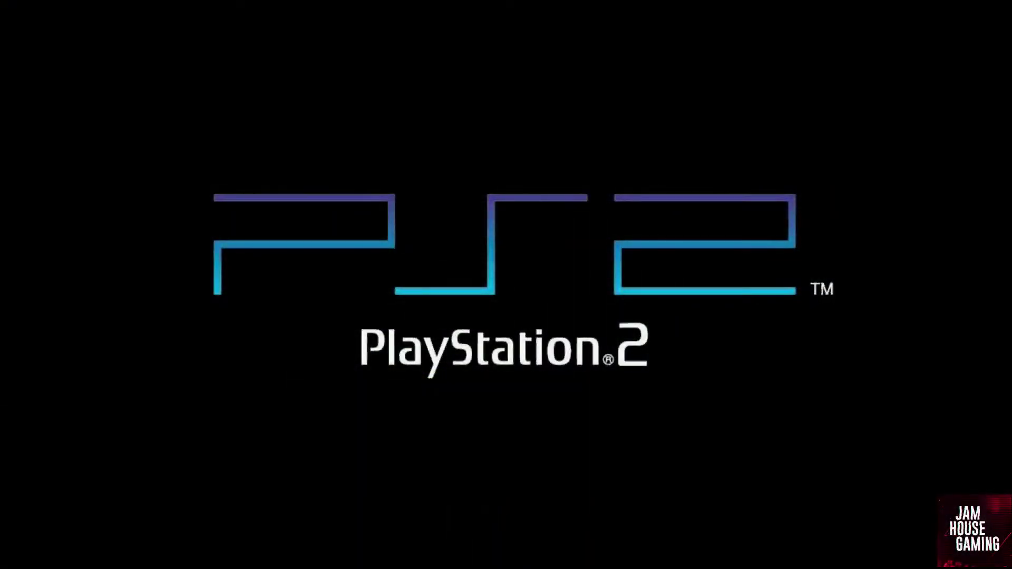